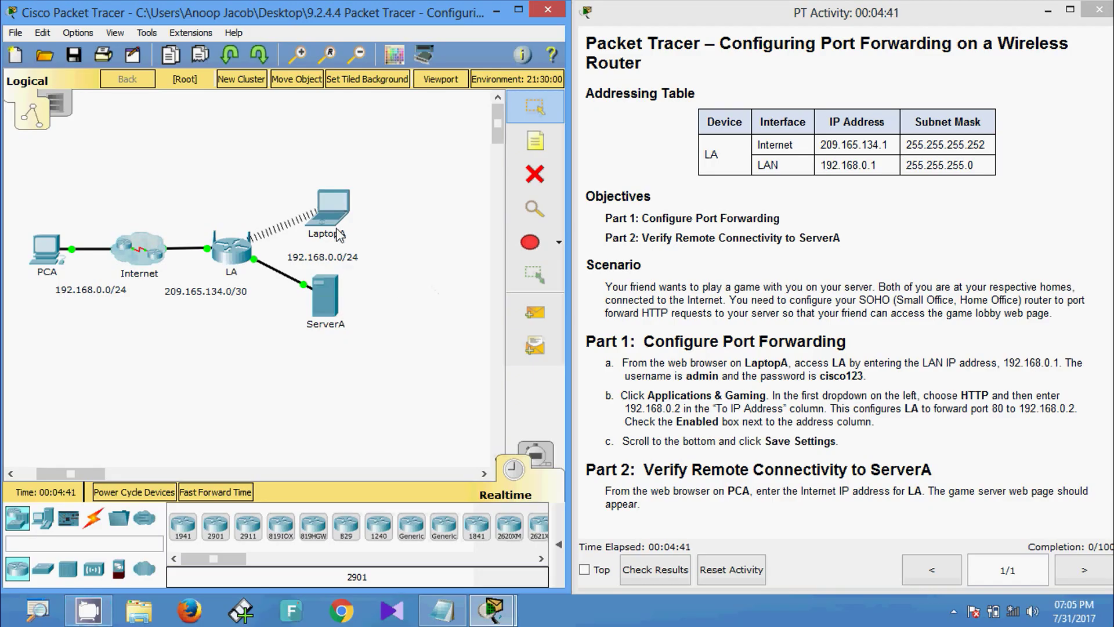
- Open the web browser on LaptopA's desktop
{"action": "left_click", "coordinate": [325, 220]}
{"action": "left_click_drag", "start_coordinate": [358, 128], "coordinate": [490, 113]}
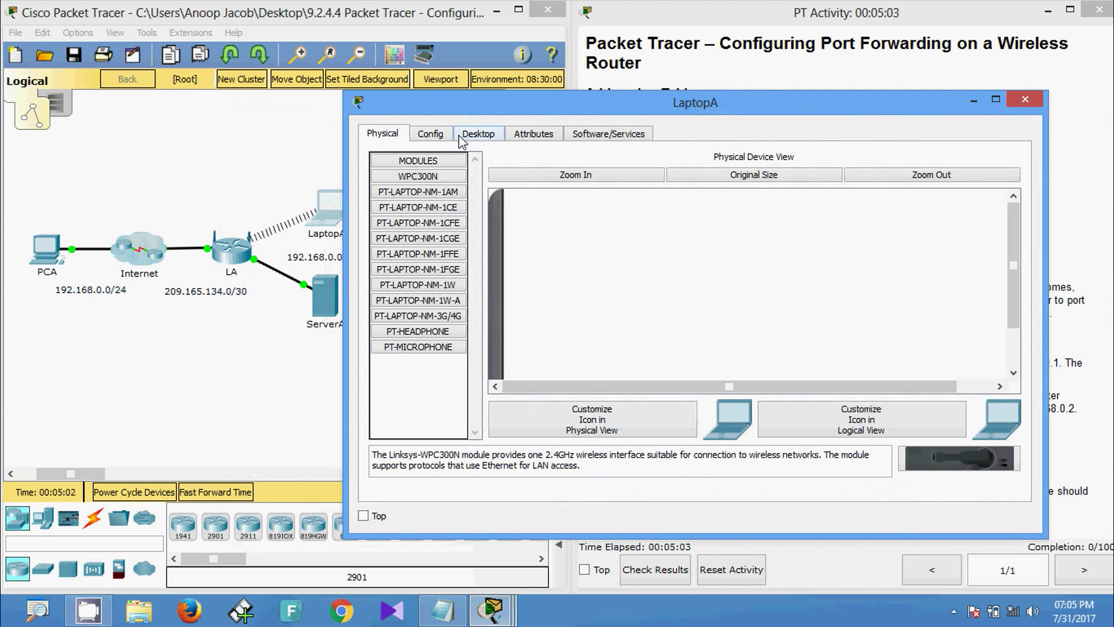
{"action": "left_click", "coordinate": [476, 135]}
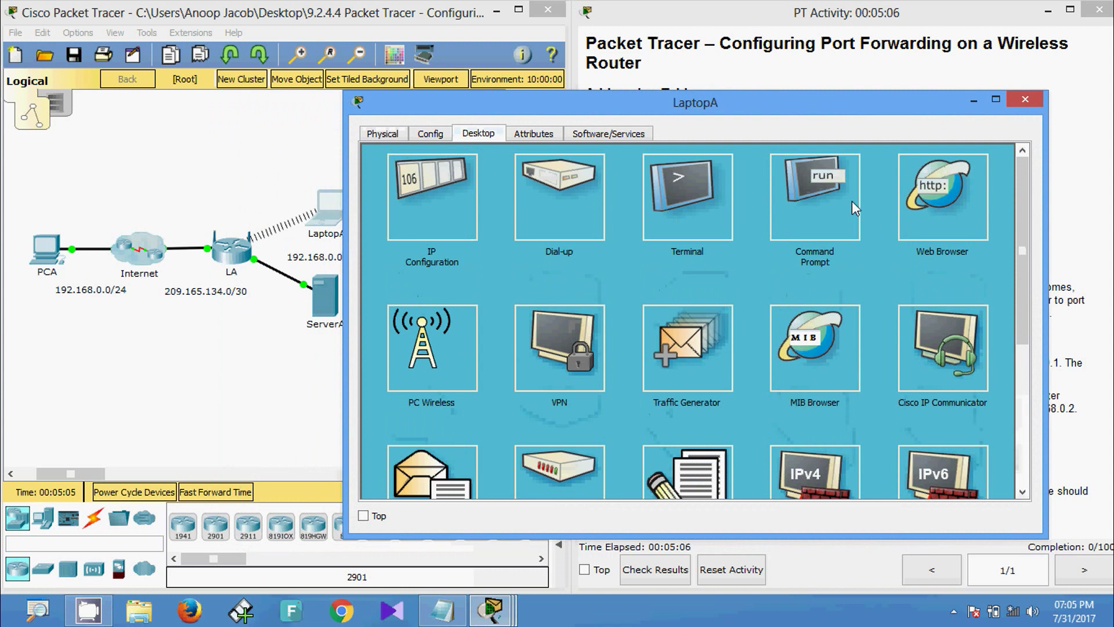
{"action": "left_click", "coordinate": [929, 200]}
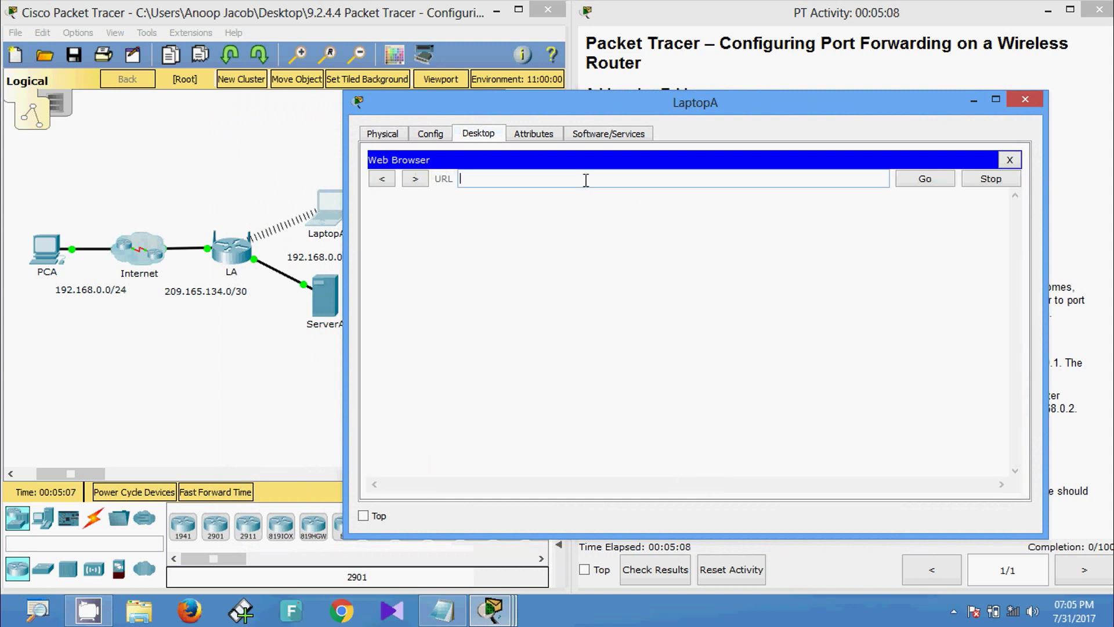
- Load 192.168.0.1 and enter the router's login user name and password
{"action": "type", "text": "192.168.0.1"}
{"action": "key", "text": "Return"}
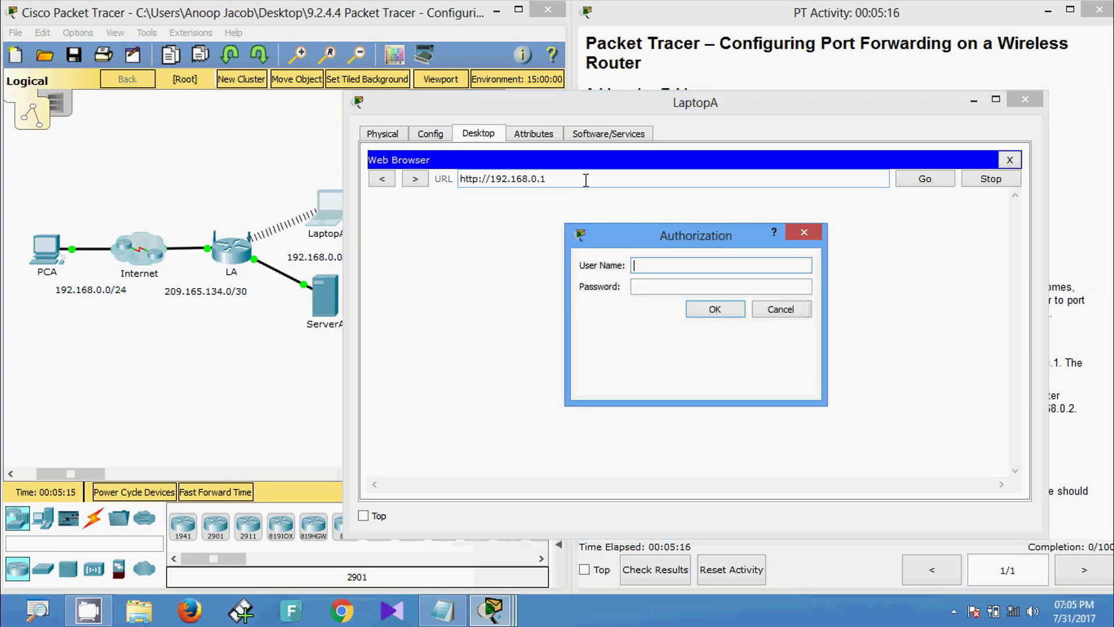
{"action": "key", "text": "Tab"}
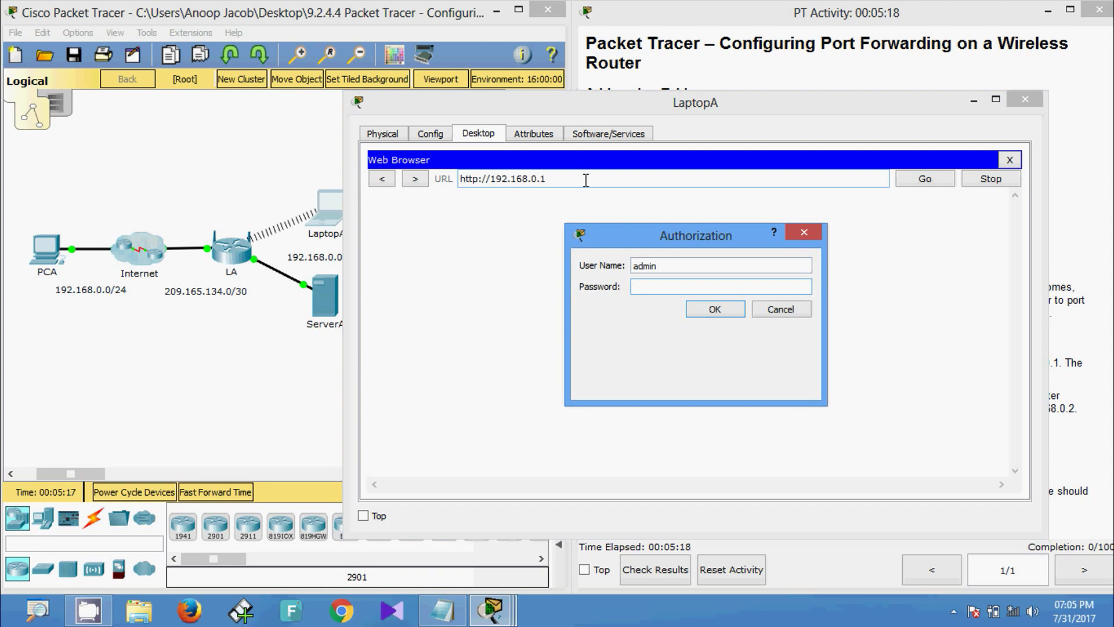
{"action": "type", "text": "a"}
- Submit the router login to reach the LA router's Setup page
{"action": "key", "text": "Return"}
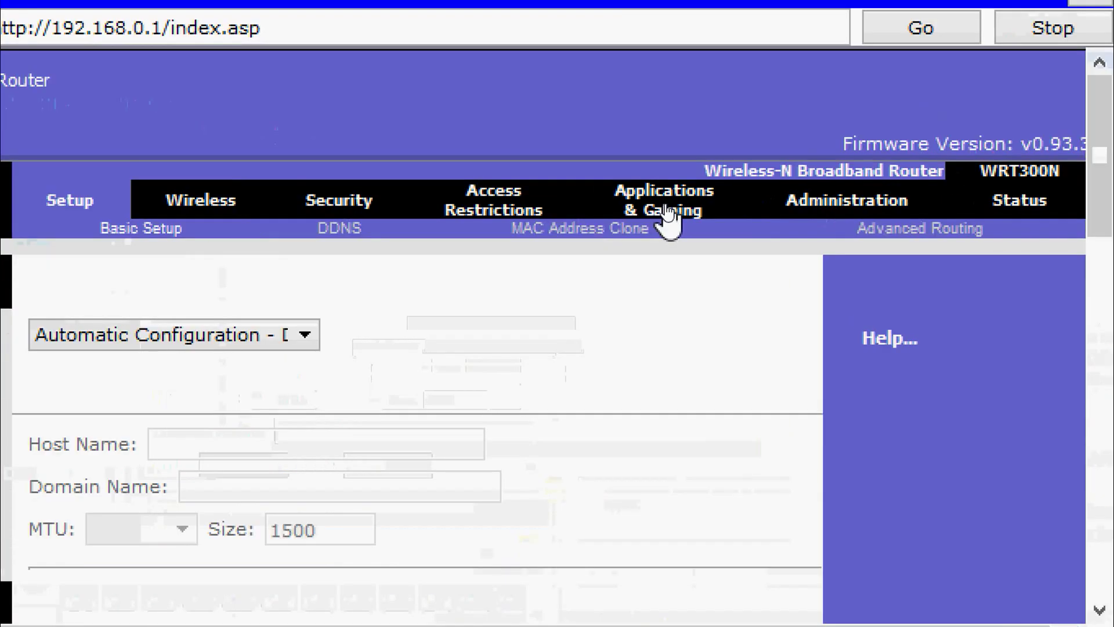
- On the router's Single Port Forwarding page, choose HTTP for the first rule
{"action": "left_click", "coordinate": [666, 209]}
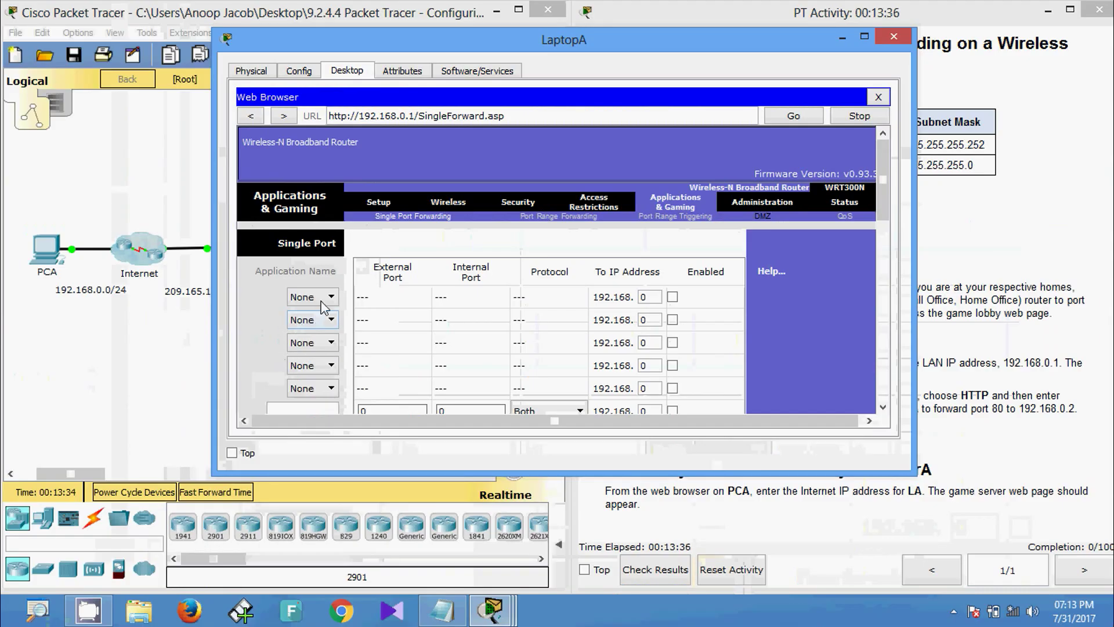
{"action": "left_click", "coordinate": [317, 390]}
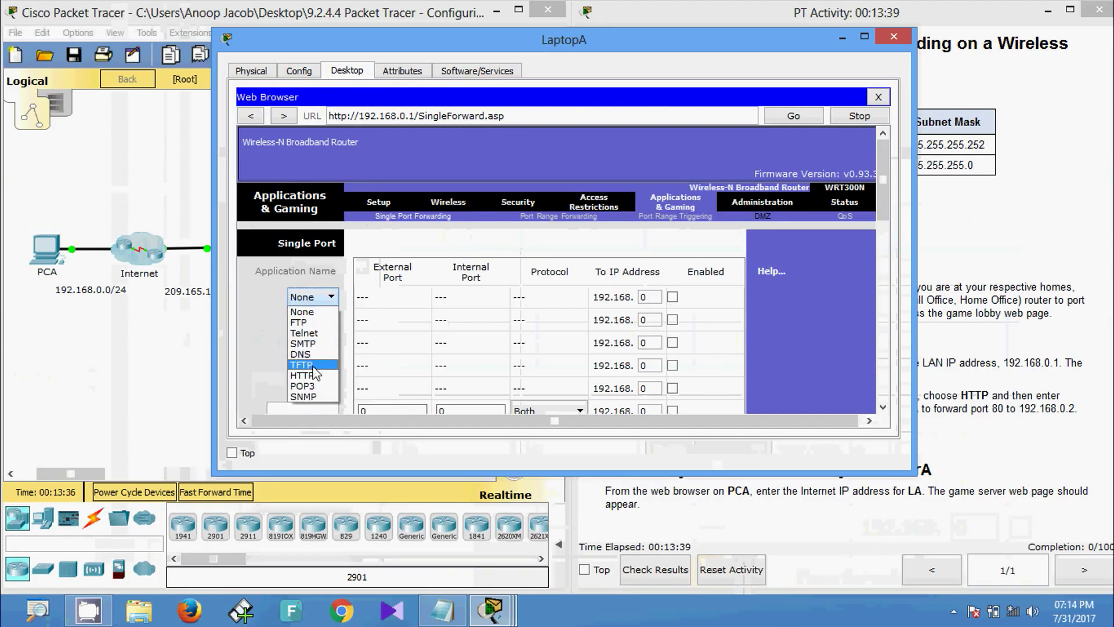
{"action": "left_click", "coordinate": [312, 374]}
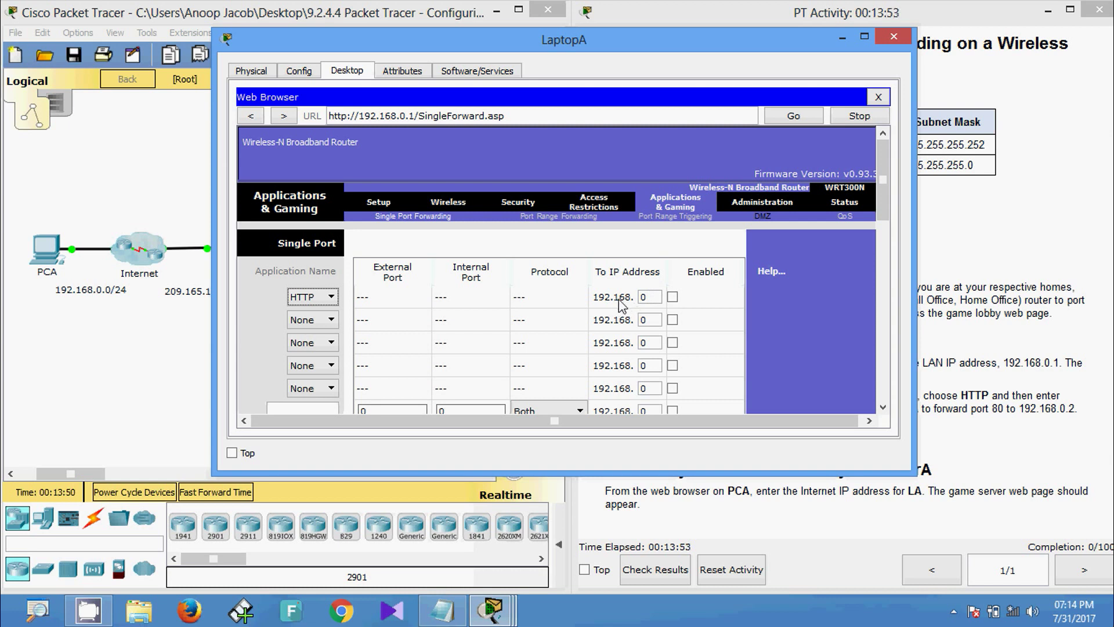
- Point the HTTP rule to 192.168.0.2 and mark it Enabled
{"action": "double_click", "coordinate": [647, 297]}
{"action": "left_click", "coordinate": [955, 389]}
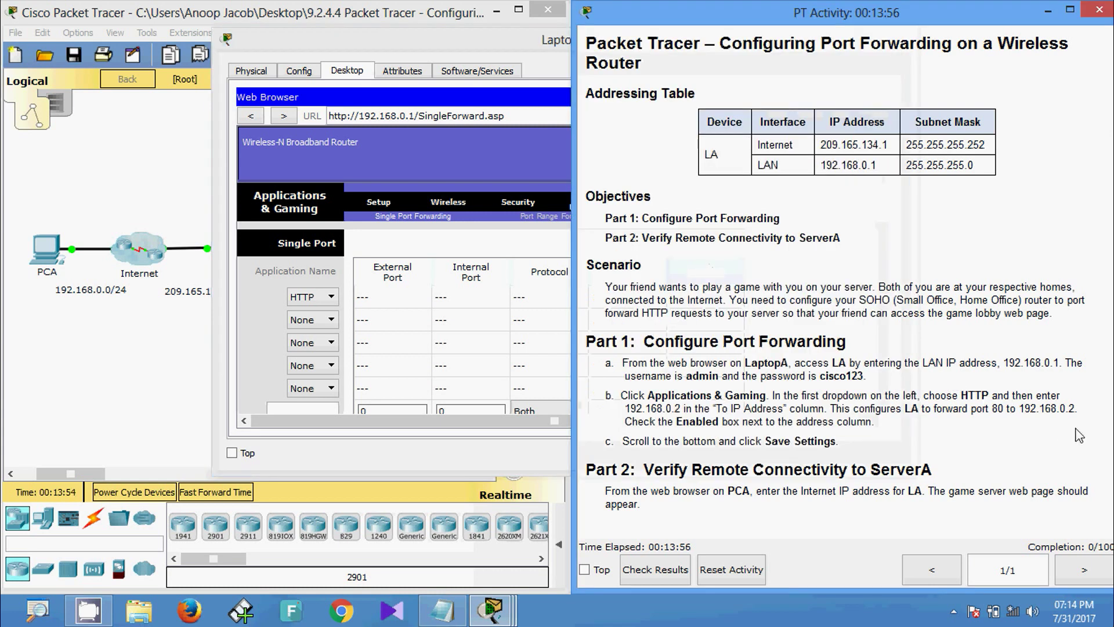
{"action": "left_click_drag", "start_coordinate": [1078, 409], "coordinate": [1052, 408]}
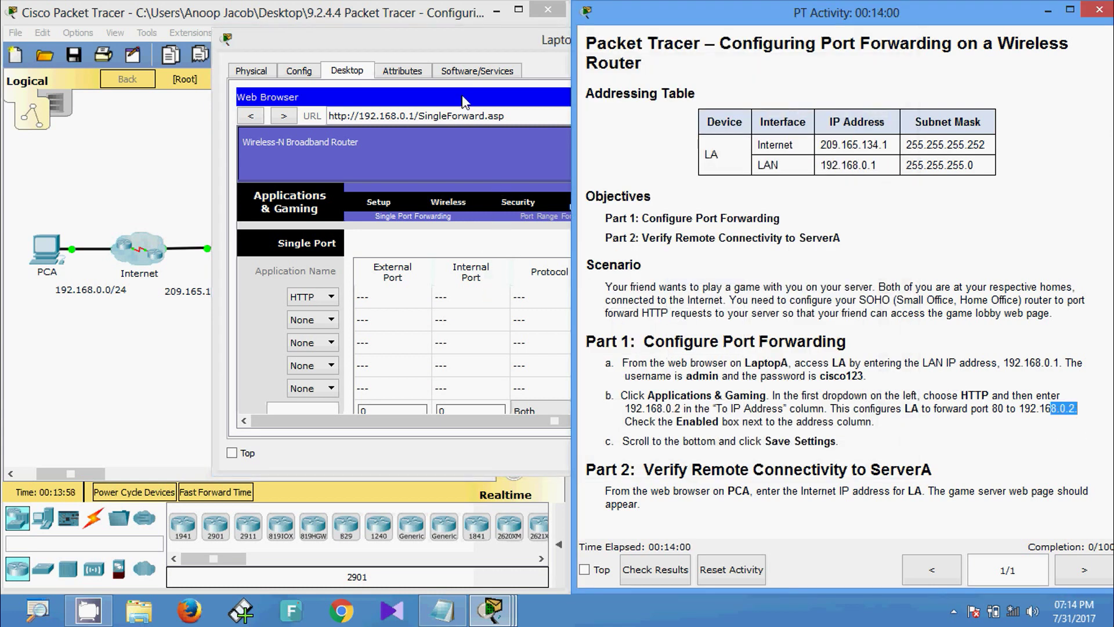
{"action": "left_click", "coordinate": [456, 44]}
{"action": "type", "text": "2"}
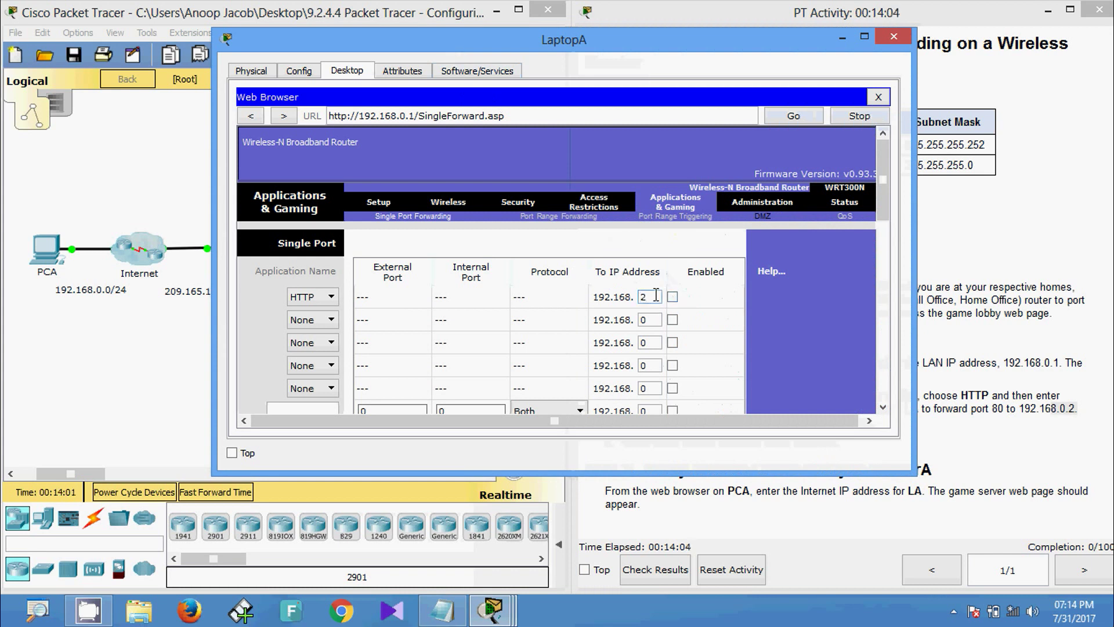
{"action": "left_click_drag", "start_coordinate": [506, 44], "coordinate": [769, 124]}
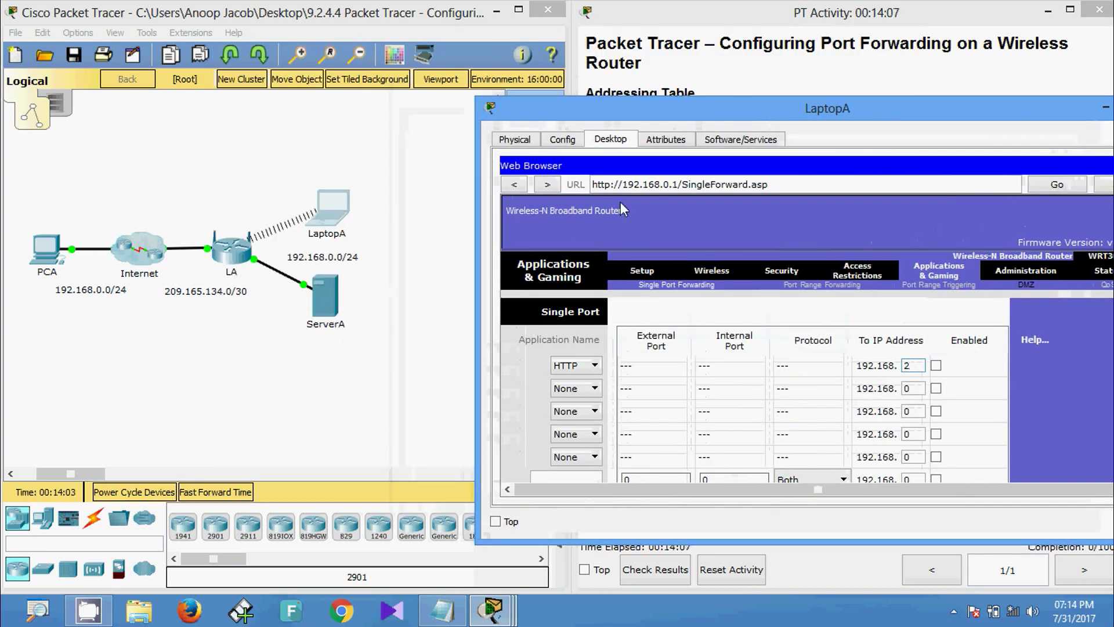
{"action": "left_click_drag", "start_coordinate": [659, 109], "coordinate": [470, 40]}
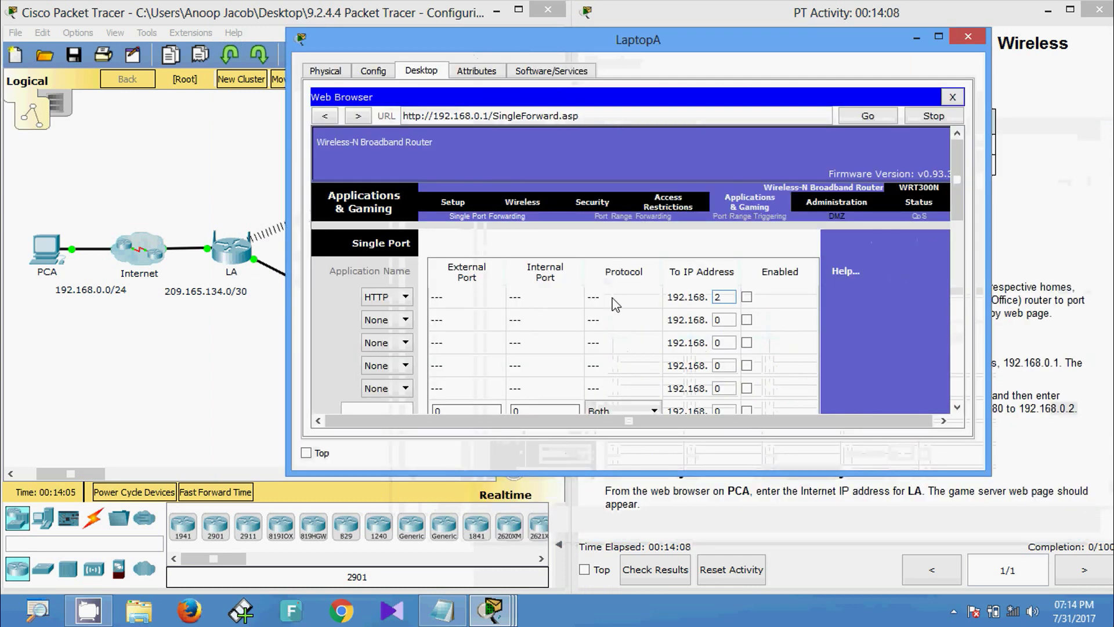
{"action": "left_click", "coordinate": [748, 297]}
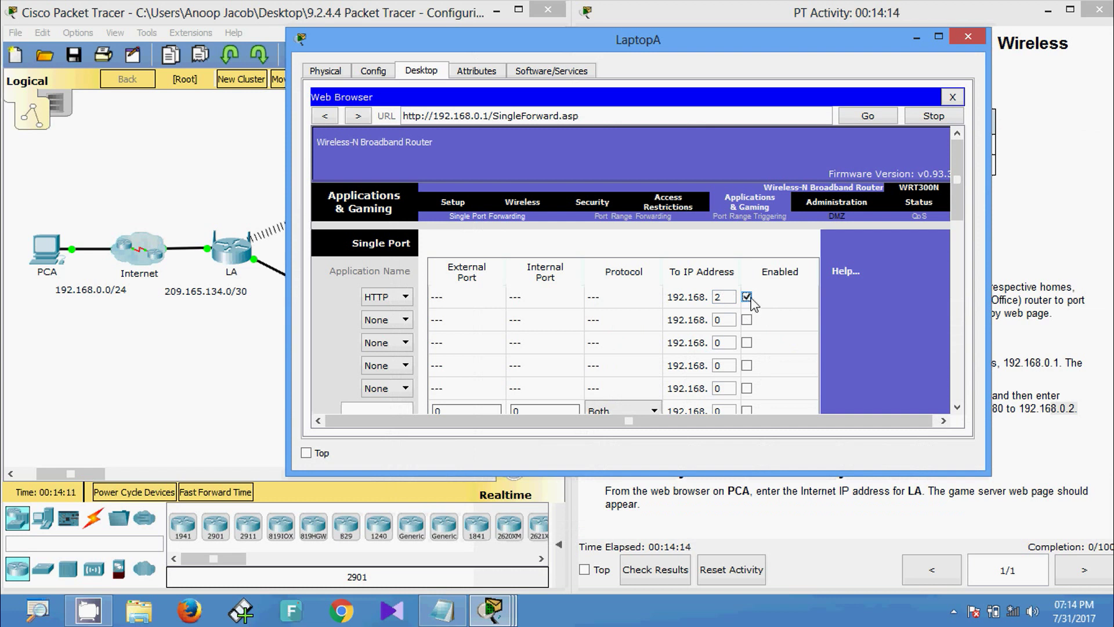
- Save the port forwarding settings so the router reports success
{"action": "left_click", "coordinate": [791, 364]}
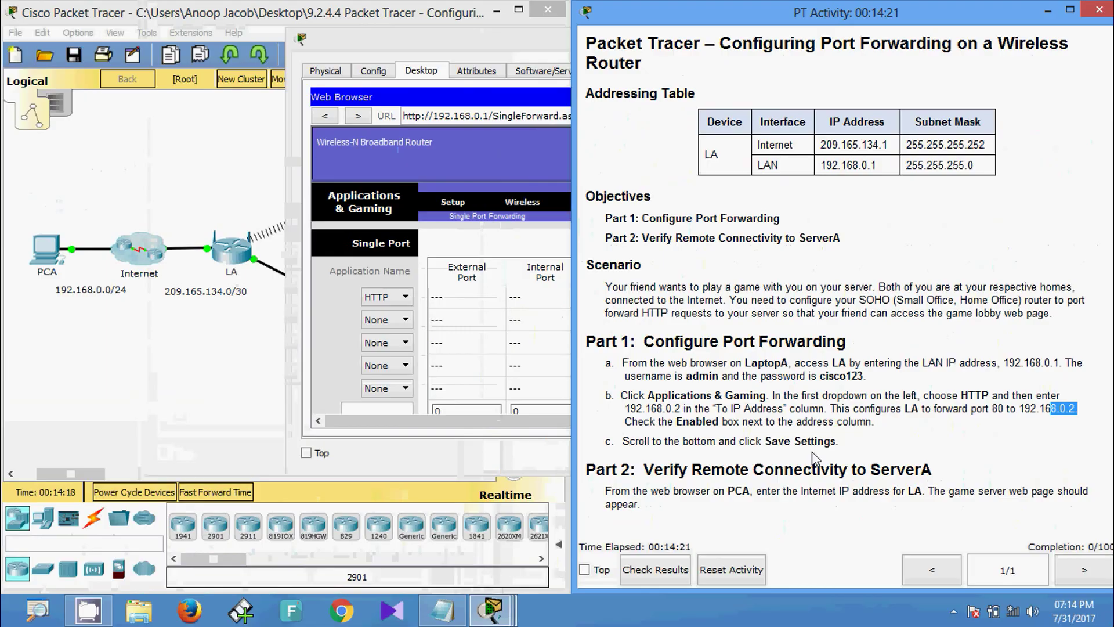
{"action": "left_click", "coordinate": [423, 54]}
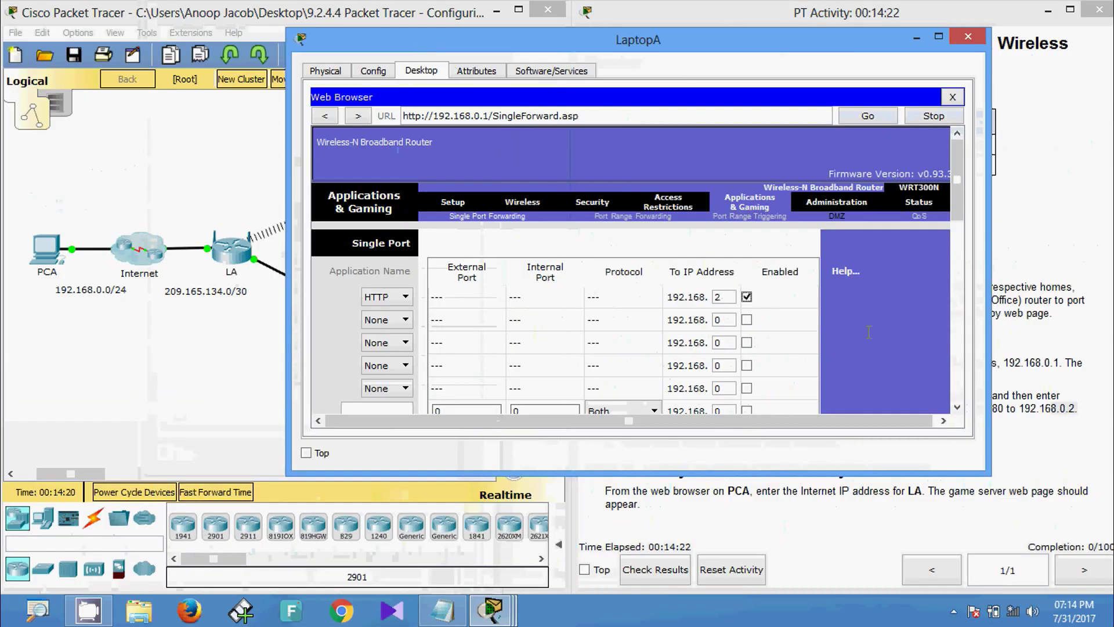
{"action": "left_click_drag", "start_coordinate": [959, 186], "coordinate": [973, 375]}
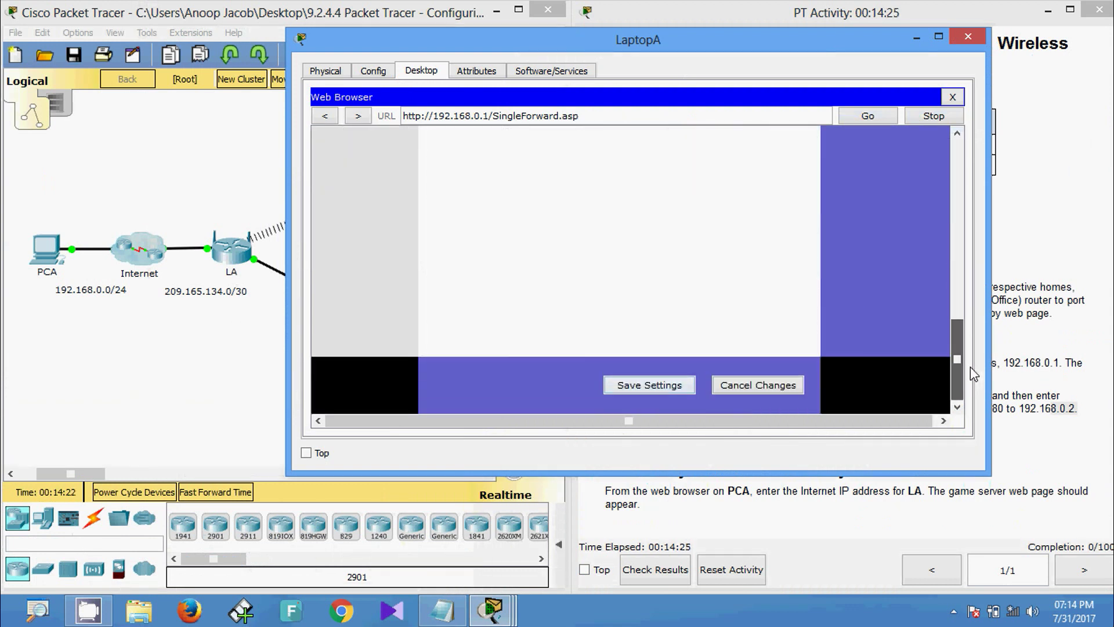
{"action": "left_click", "coordinate": [662, 392]}
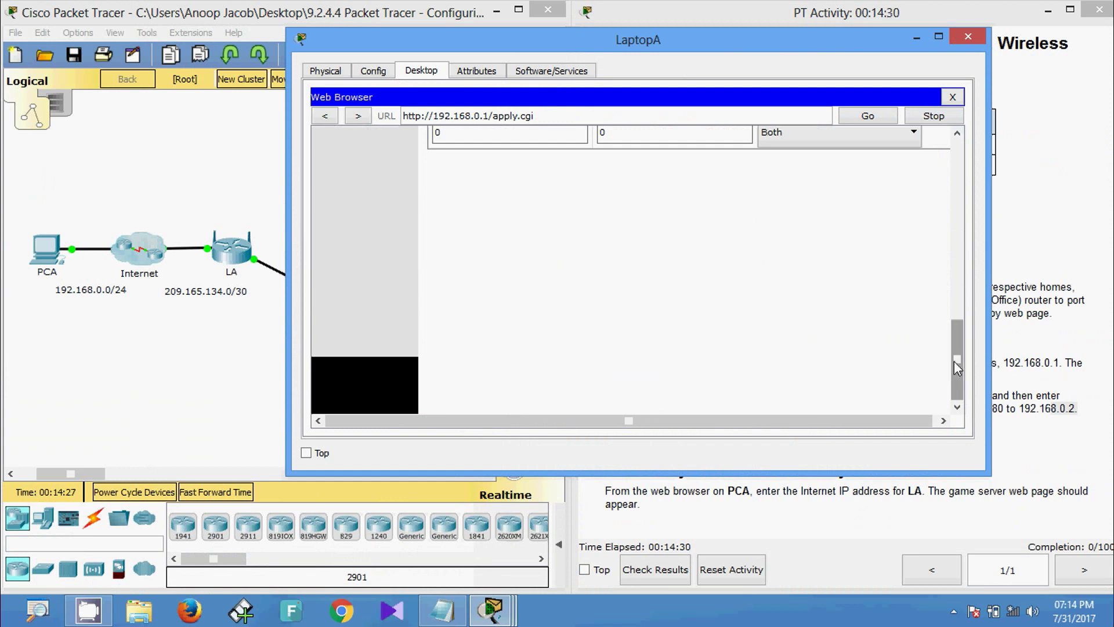
{"action": "left_click_drag", "start_coordinate": [956, 360], "coordinate": [942, 201]}
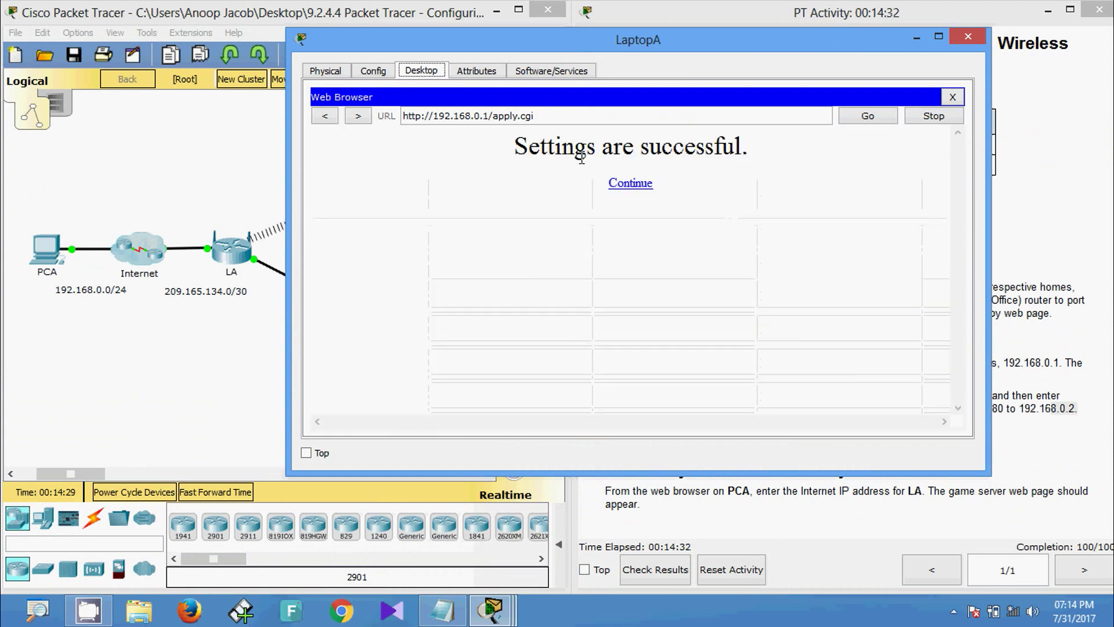
- Leave the success page and select 209.165.134.1 in the Addressing Table
{"action": "left_click", "coordinate": [638, 185]}
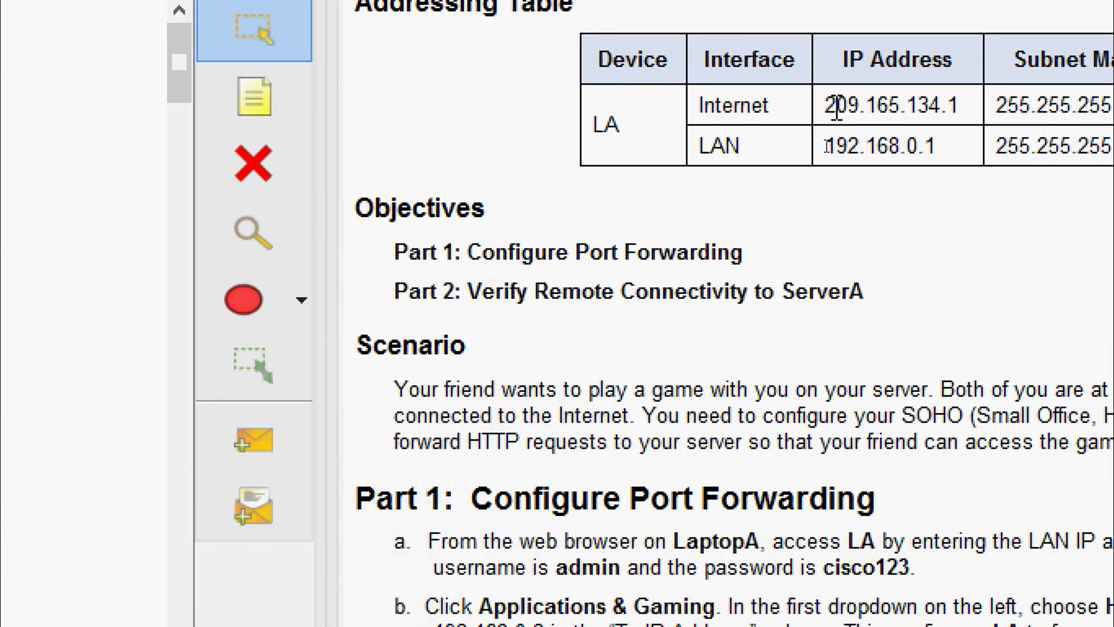
{"action": "left_click_drag", "start_coordinate": [825, 106], "coordinate": [969, 123]}
{"action": "key", "text": "ctrl+c"}
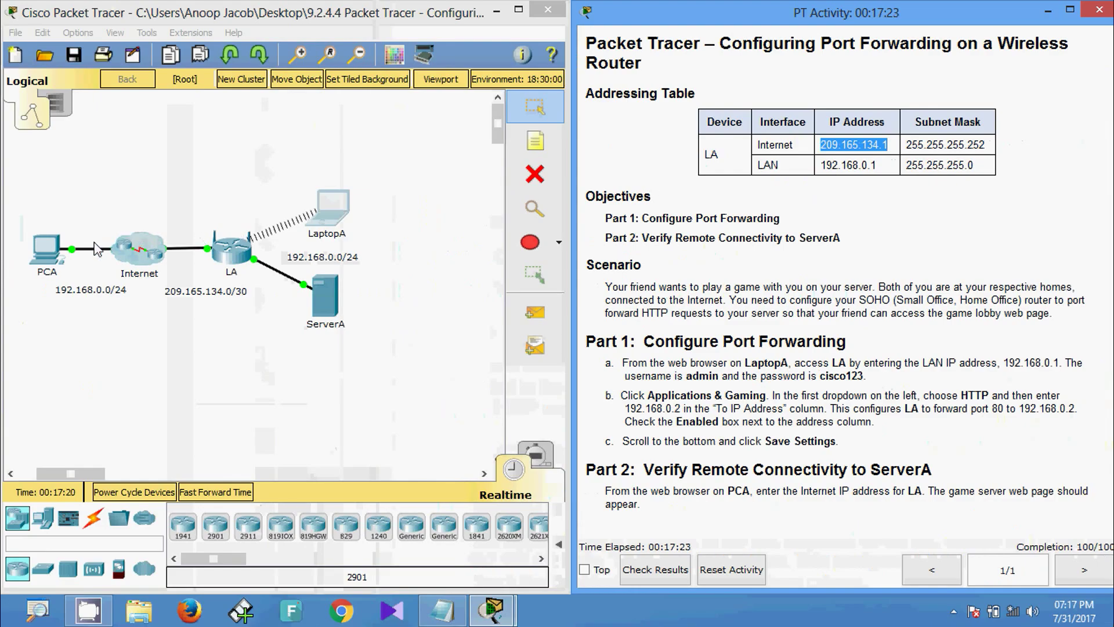
- Paste 209.165.134.1 into PCA's web browser and load the Game Server Lobby page
{"action": "left_click", "coordinate": [64, 252]}
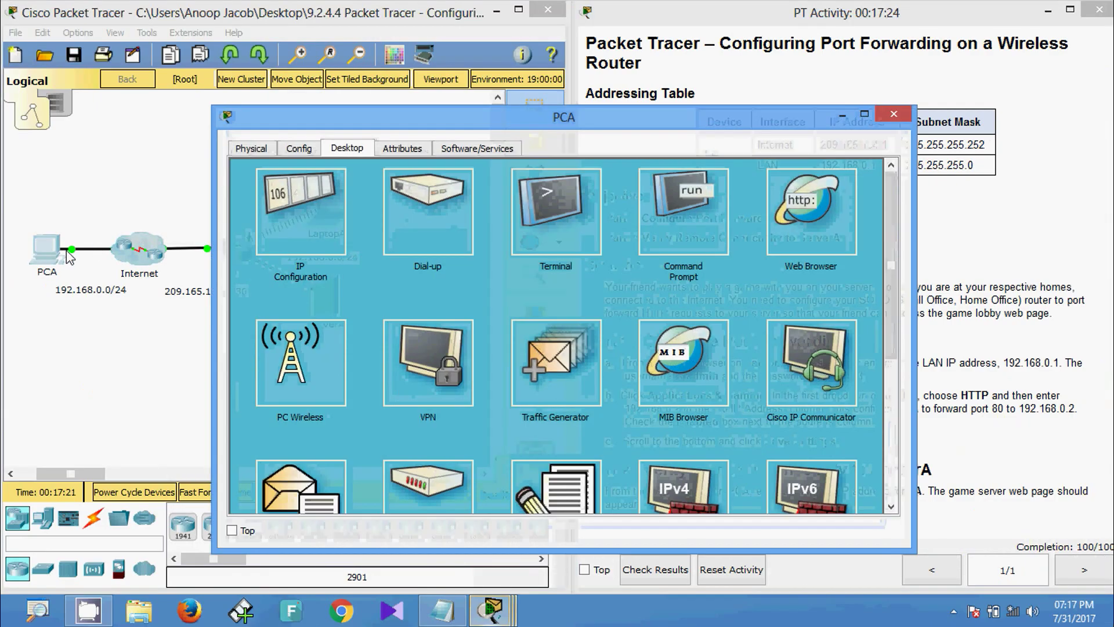
{"action": "left_click", "coordinate": [778, 231]}
{"action": "key", "text": "ctrl+v"}
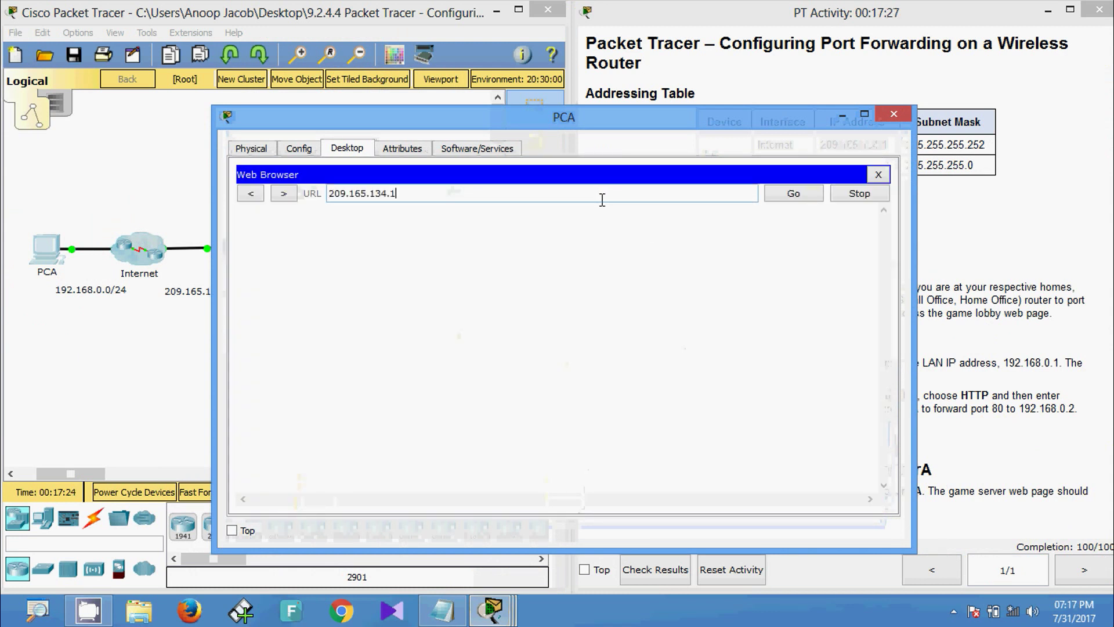
{"action": "left_click_drag", "start_coordinate": [599, 127], "coordinate": [476, 110]}
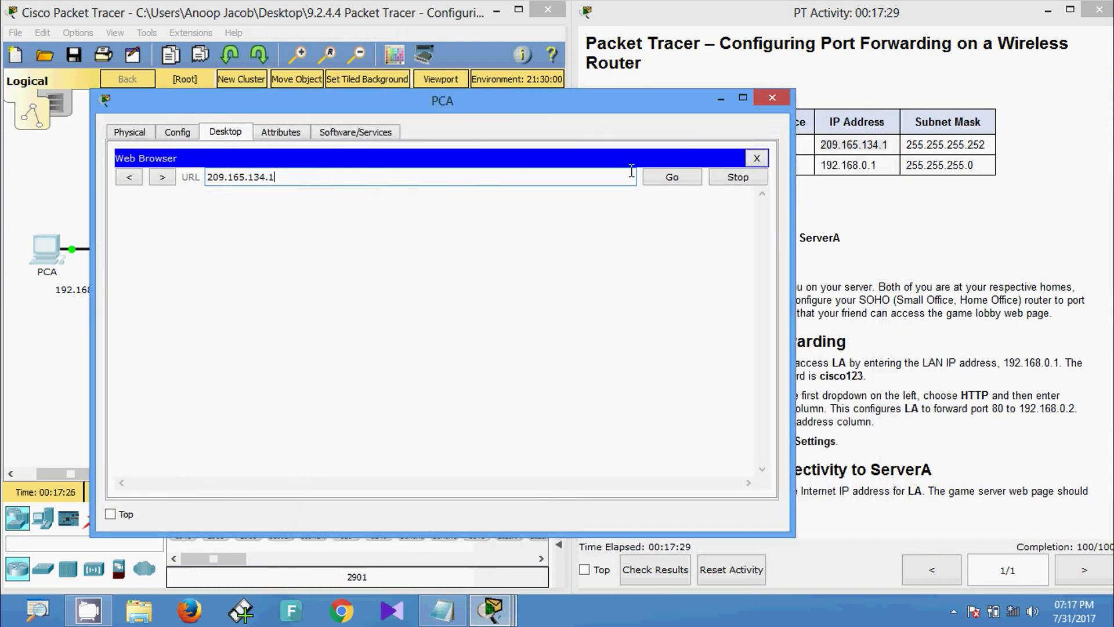
{"action": "left_click", "coordinate": [654, 182]}
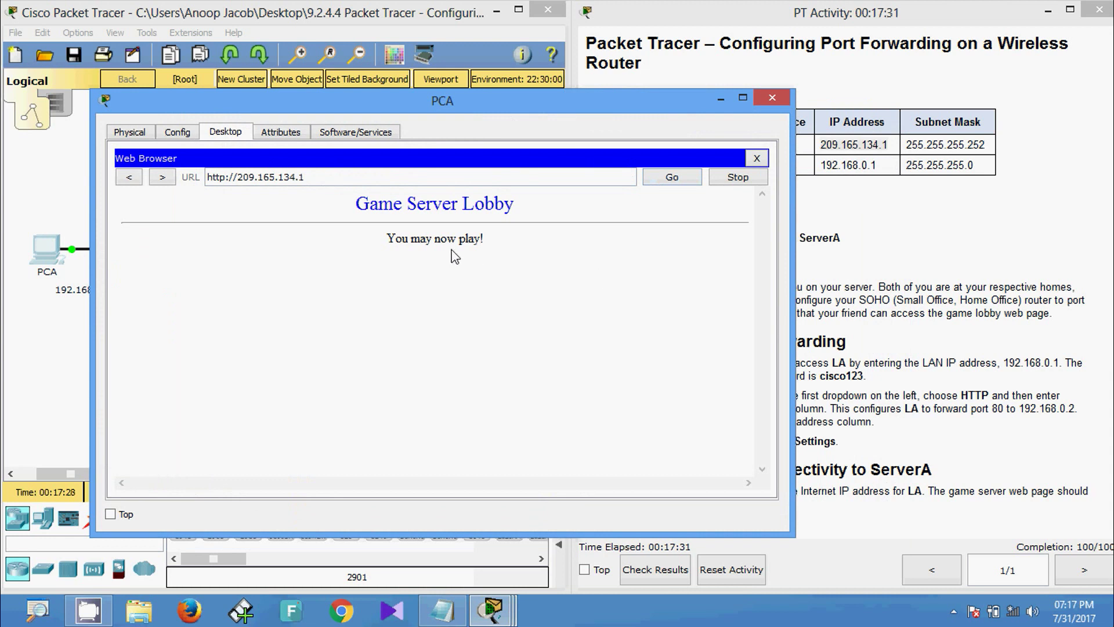